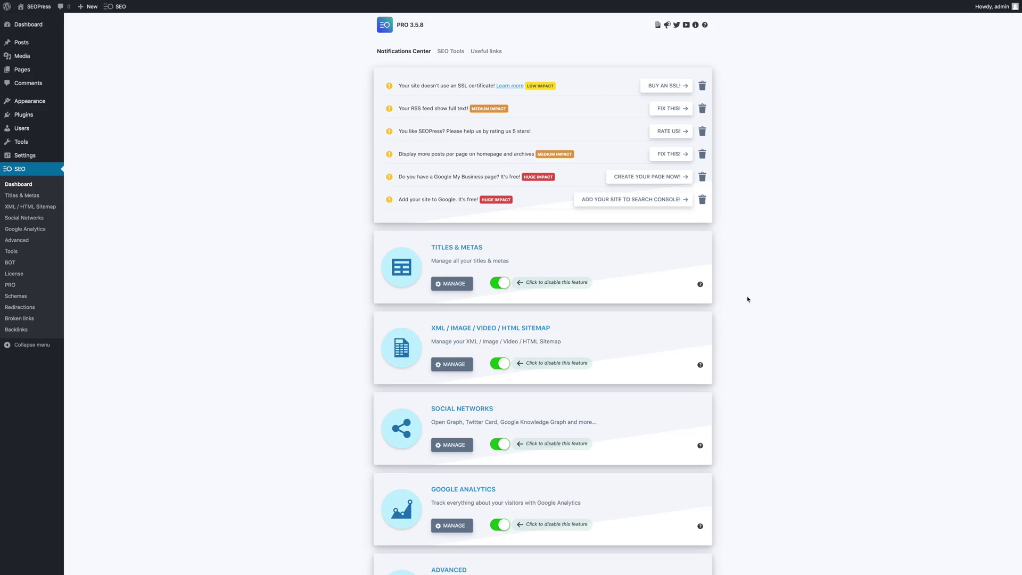
# Pick the '>' preset as the SEOPress breadcrumbs separator and view the live site.
pyautogui.scroll(-1, 748, 298)
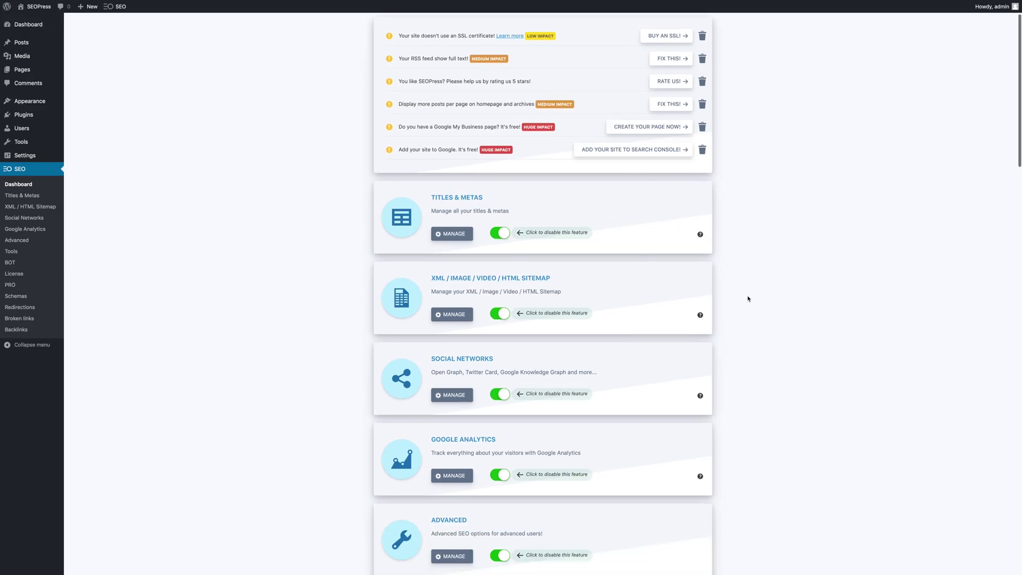
pyautogui.scroll(-2, 748, 299)
pyautogui.scroll(-3, 748, 299)
pyautogui.scroll(-2, 748, 299)
pyautogui.scroll(-3, 748, 298)
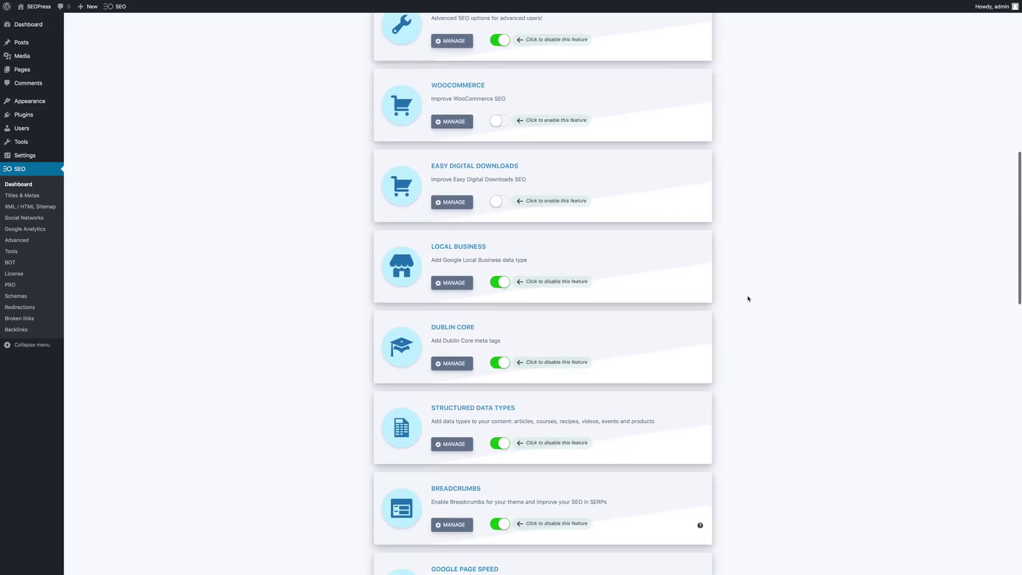
pyautogui.scroll(-2, 748, 298)
pyautogui.scroll(-1, 748, 299)
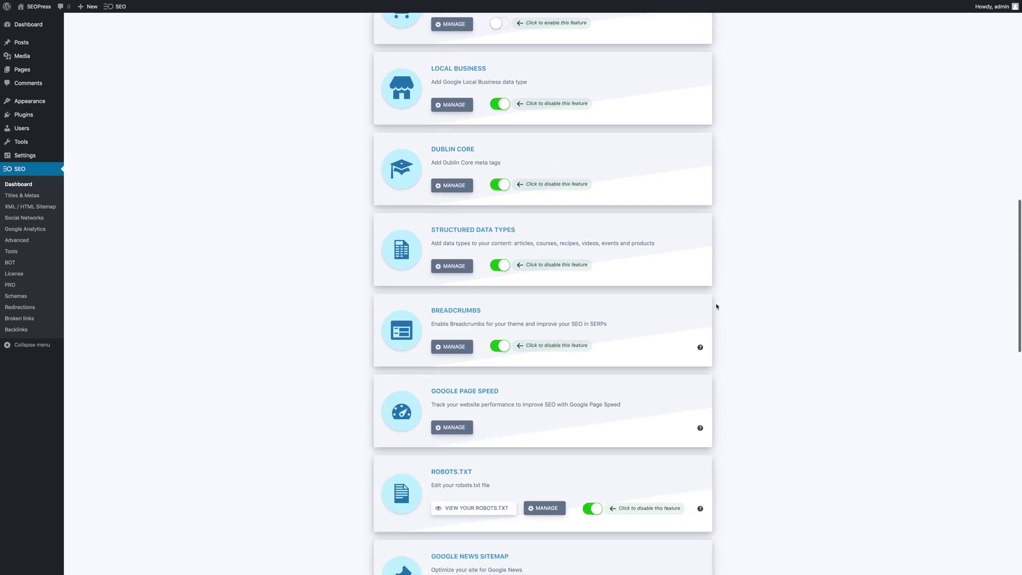
pyautogui.click(452, 346)
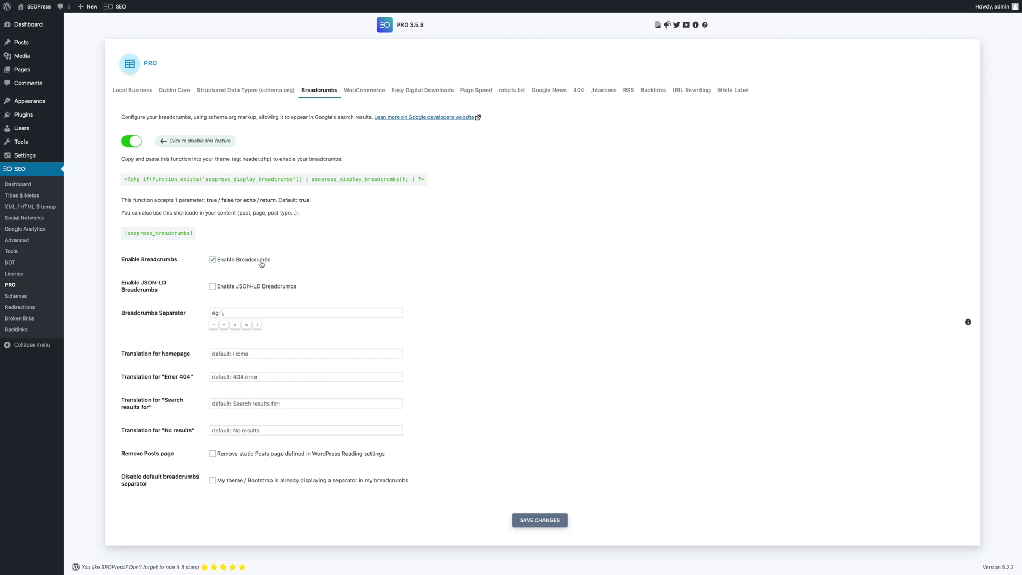
pyautogui.click(235, 325)
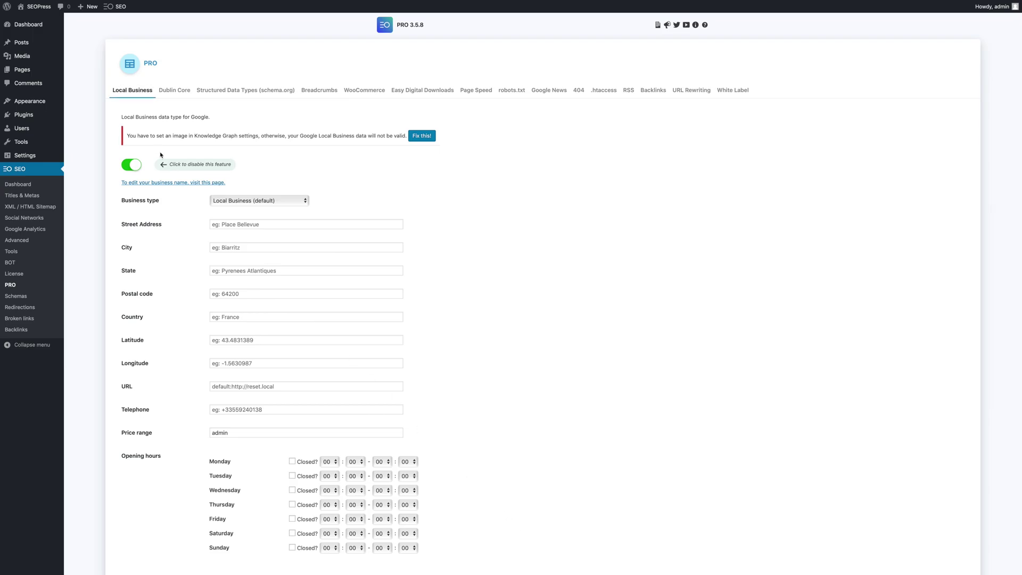
pyautogui.click(41, 8)
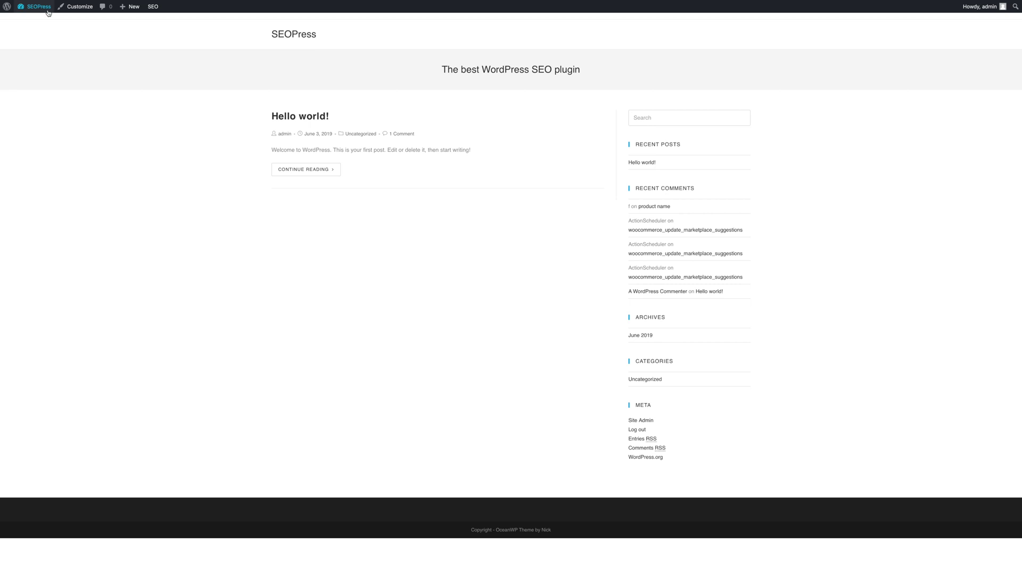
# View the Hello world! post's breadcrumb trail under the OceanWP theme.
pyautogui.click(287, 118)
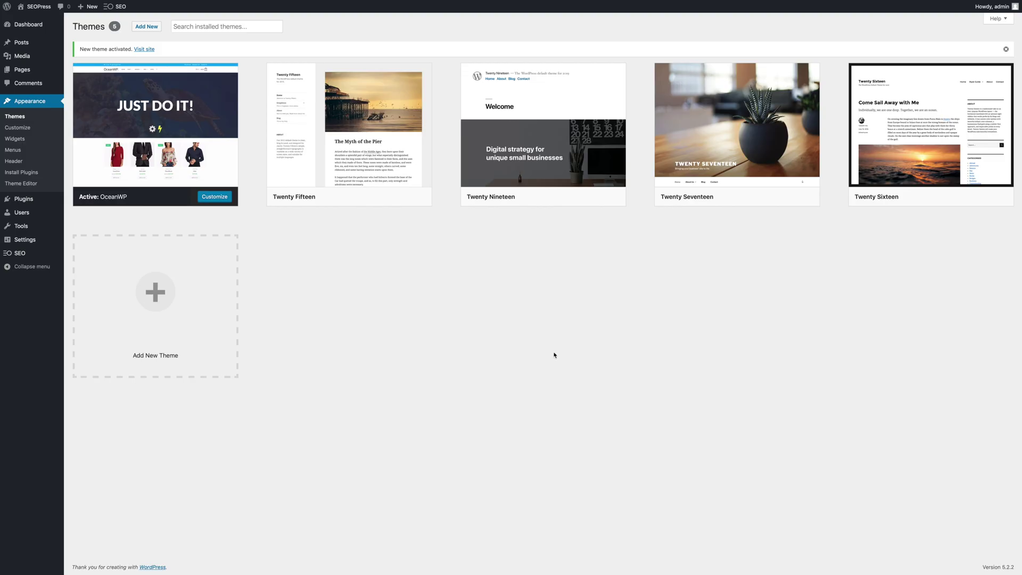
pyautogui.moveTo(543, 134)
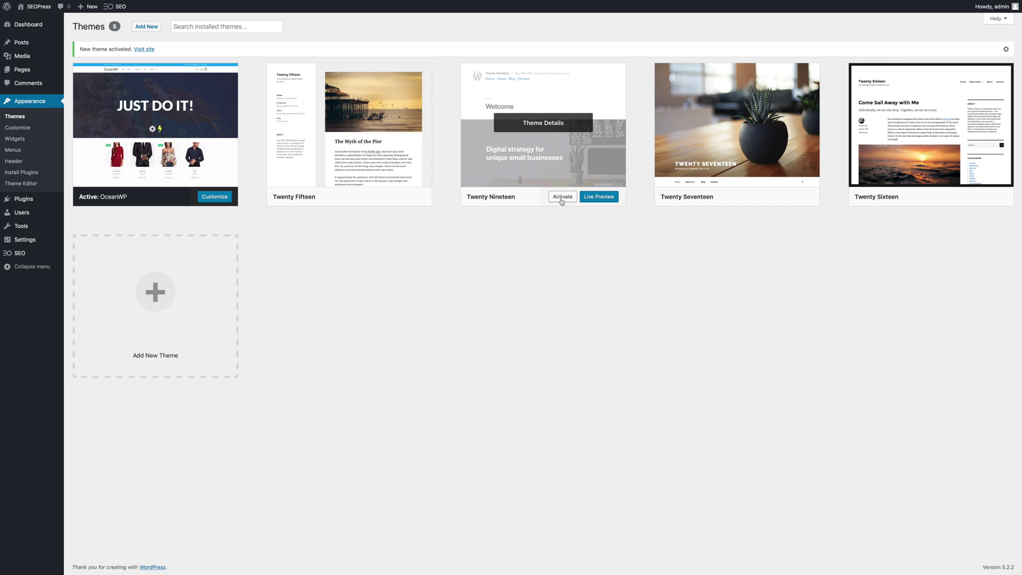
# Activate the Twenty Nineteen theme on the Appearance > Themes screen.
pyautogui.click(562, 197)
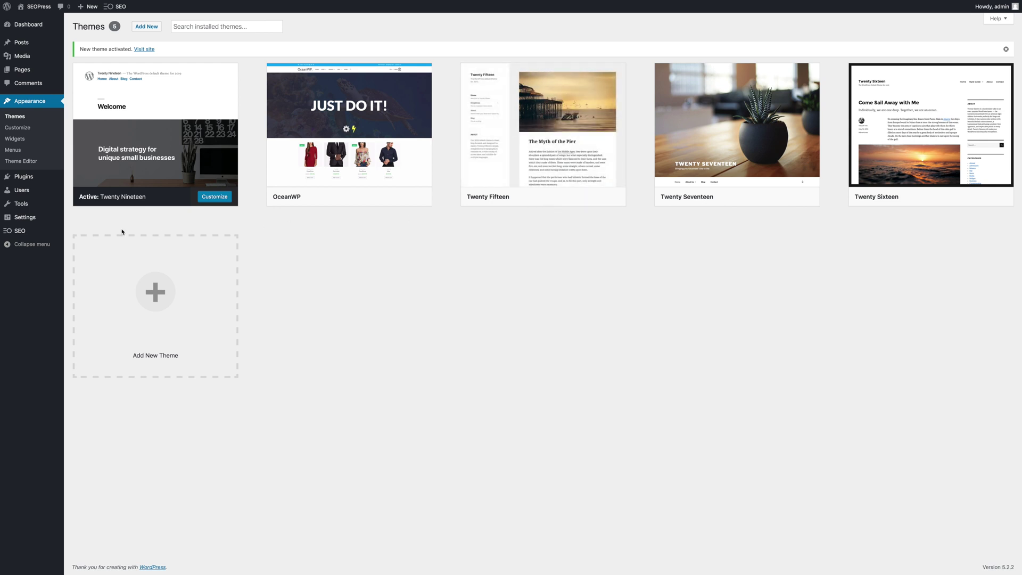
# Copy the breadcrumbs PHP display line from the SEOPress PRO Breadcrumbs tab.
pyautogui.moveTo(19, 230)
pyautogui.click(67, 333)
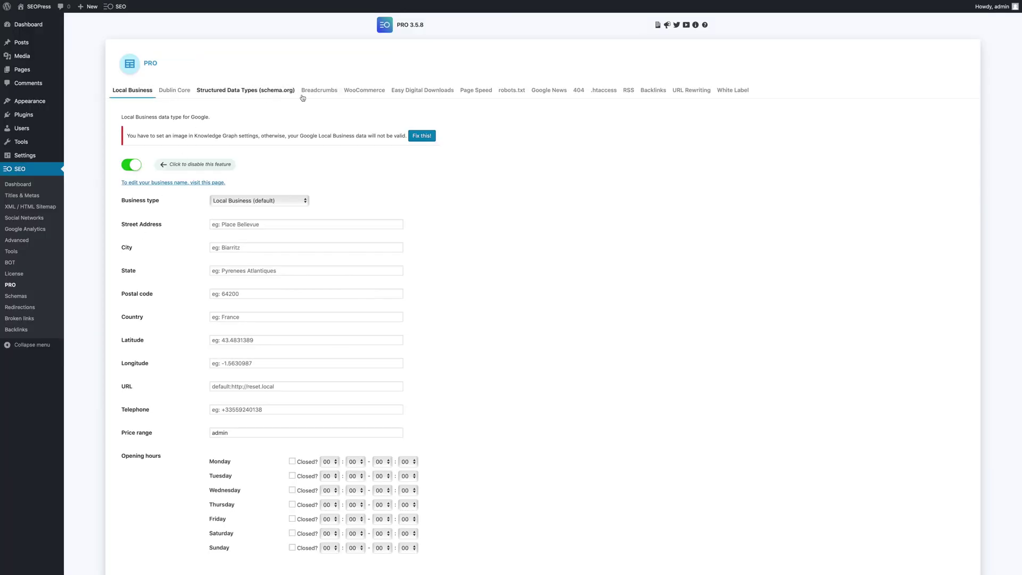
pyautogui.click(319, 91)
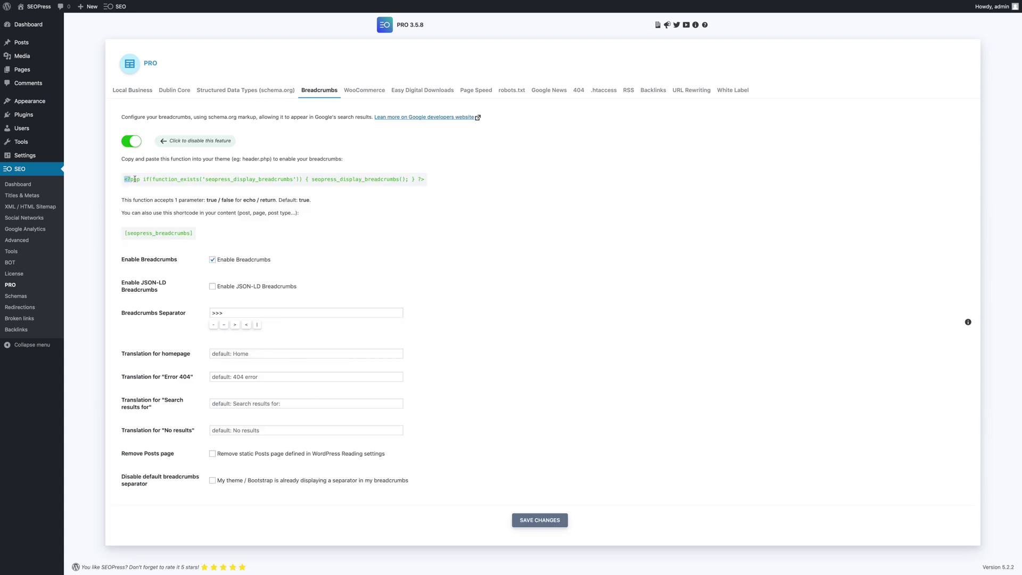
pyautogui.moveTo(126, 182); pyautogui.dragTo(357, 185)
pyautogui.hotkey('ctrl', 'c')
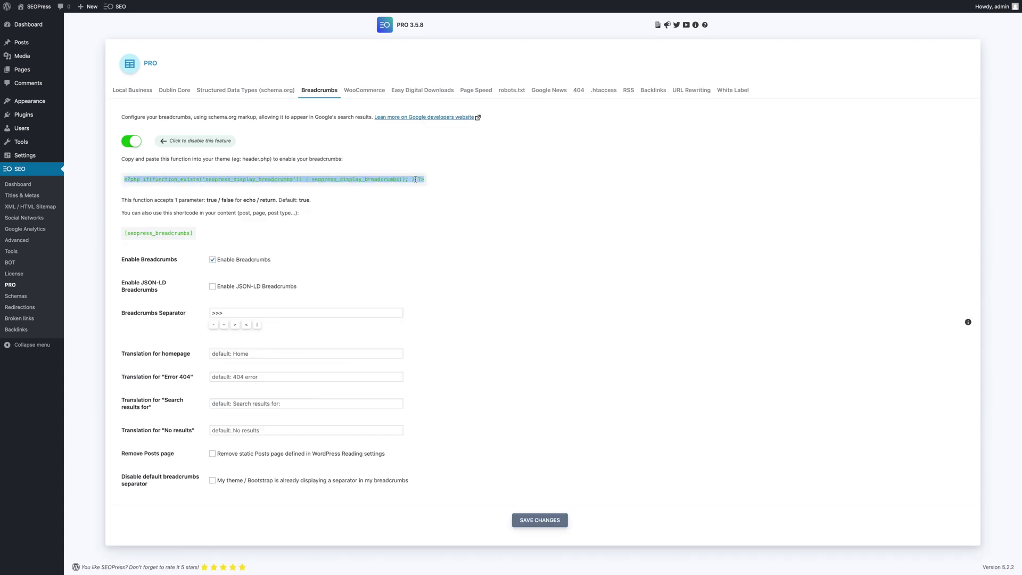
pyautogui.rightClick(415, 179)
pyautogui.click(429, 201)
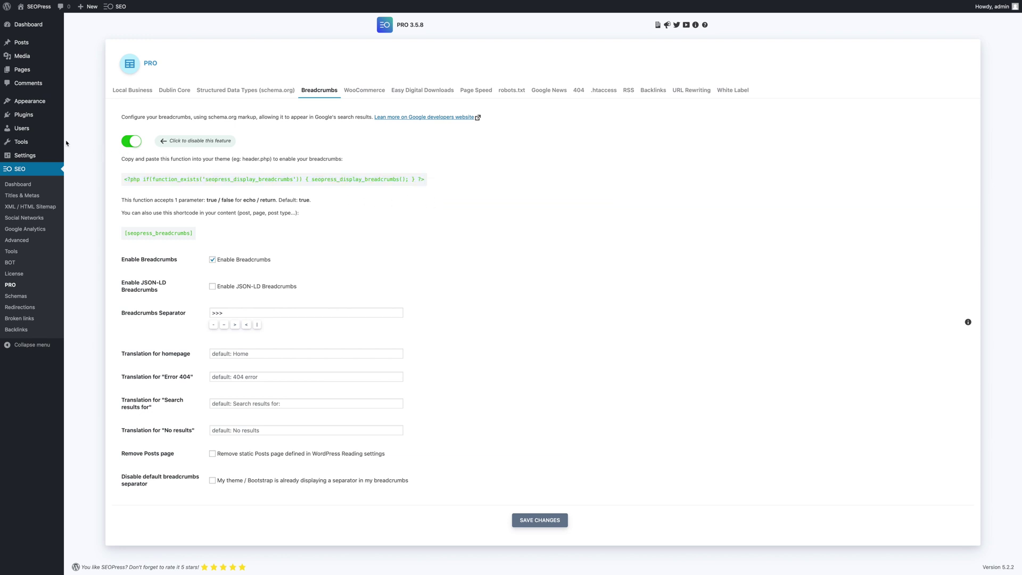
# Paste the breadcrumbs PHP snippet, tab-indented, at line 54 of header.php and save.
pyautogui.click(47, 102)
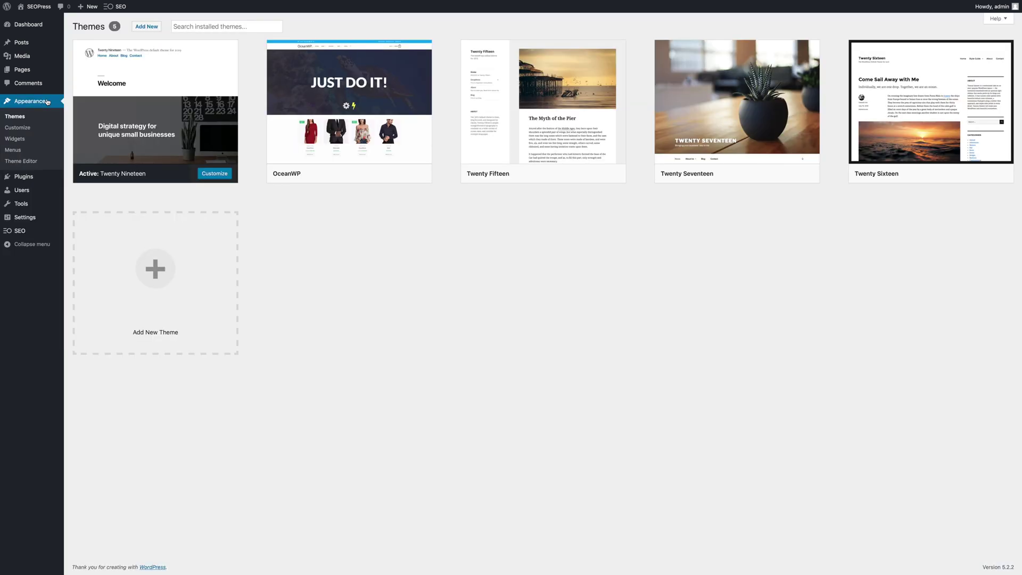
pyautogui.click(44, 161)
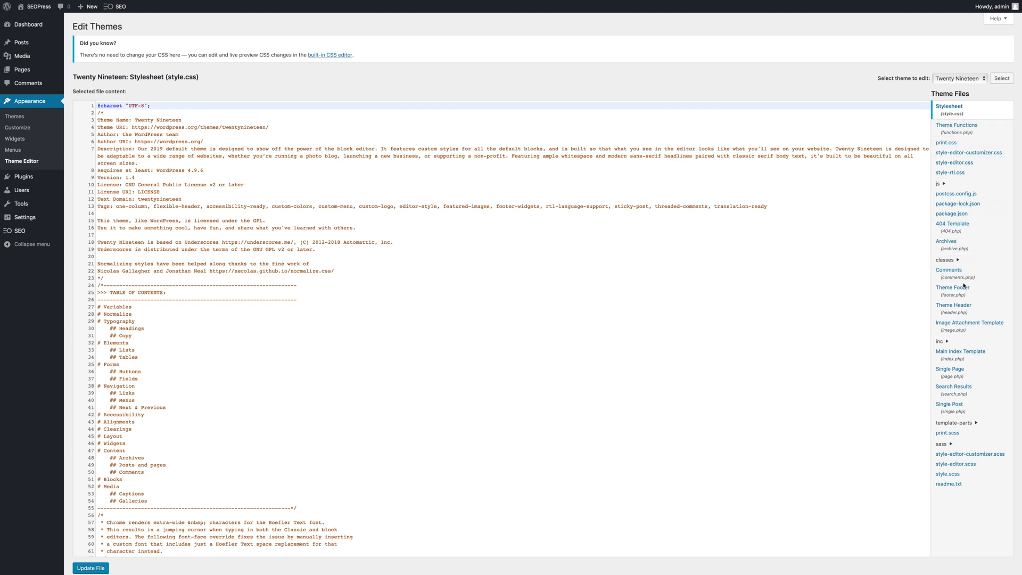
pyautogui.click(954, 305)
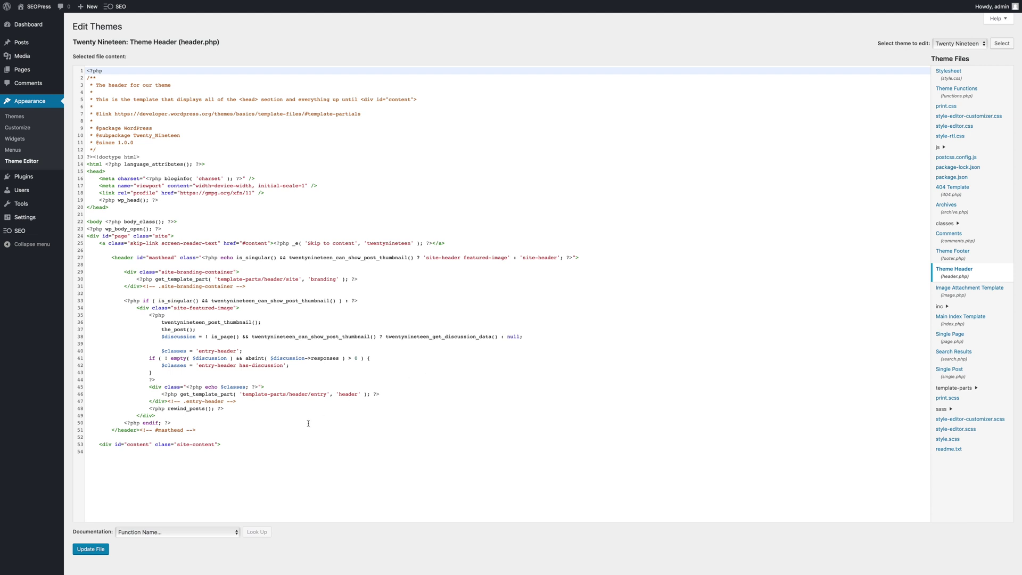
pyautogui.click(252, 456)
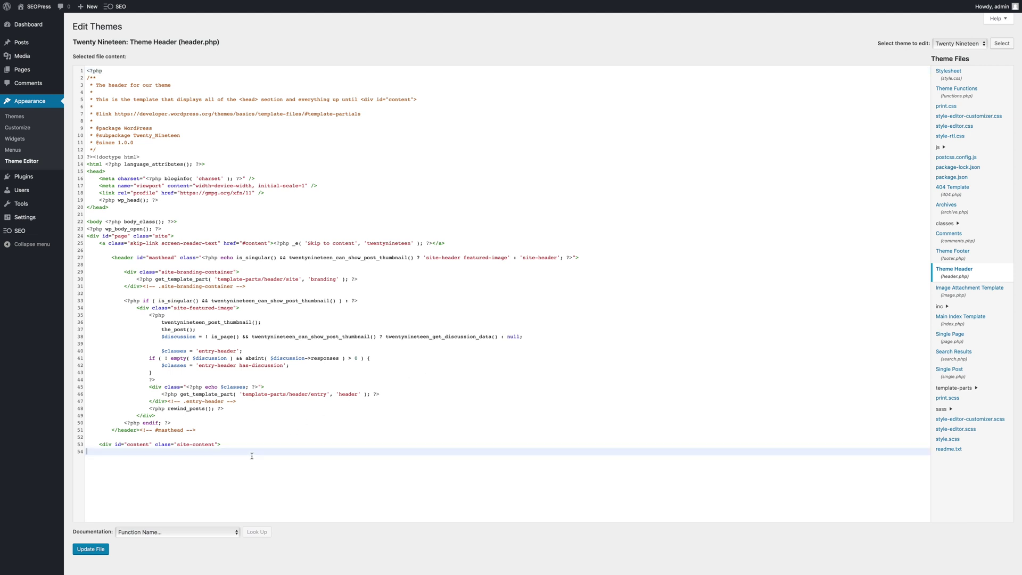
pyautogui.hotkey('ctrl', 'v')
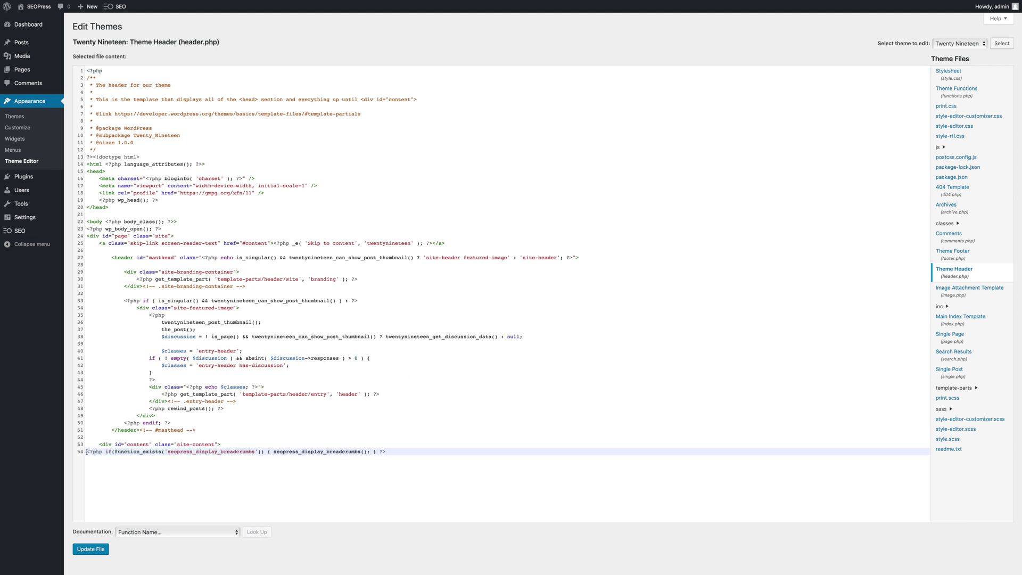
pyautogui.press('Tab')
pyautogui.press('Tab')
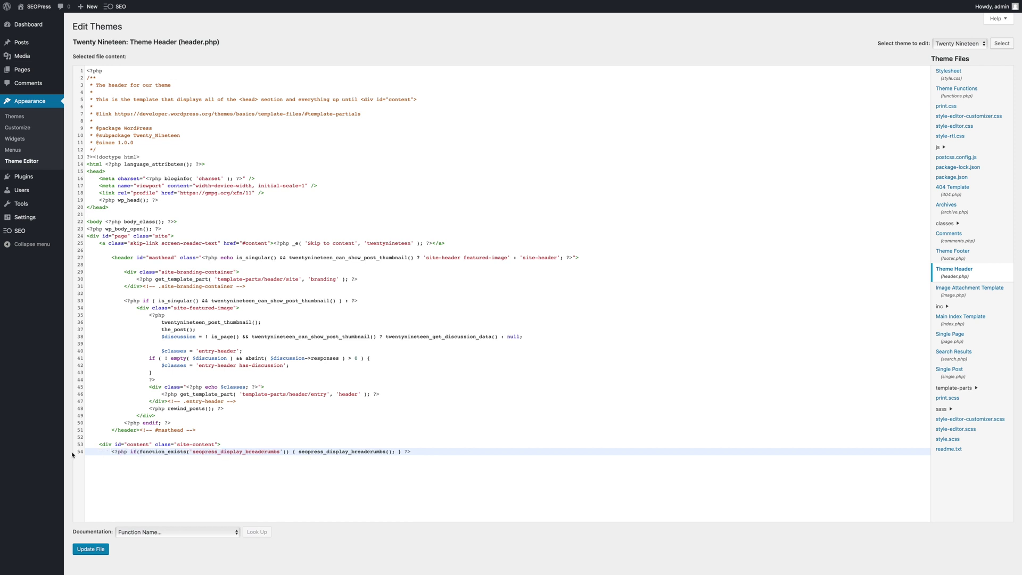
pyautogui.click(101, 550)
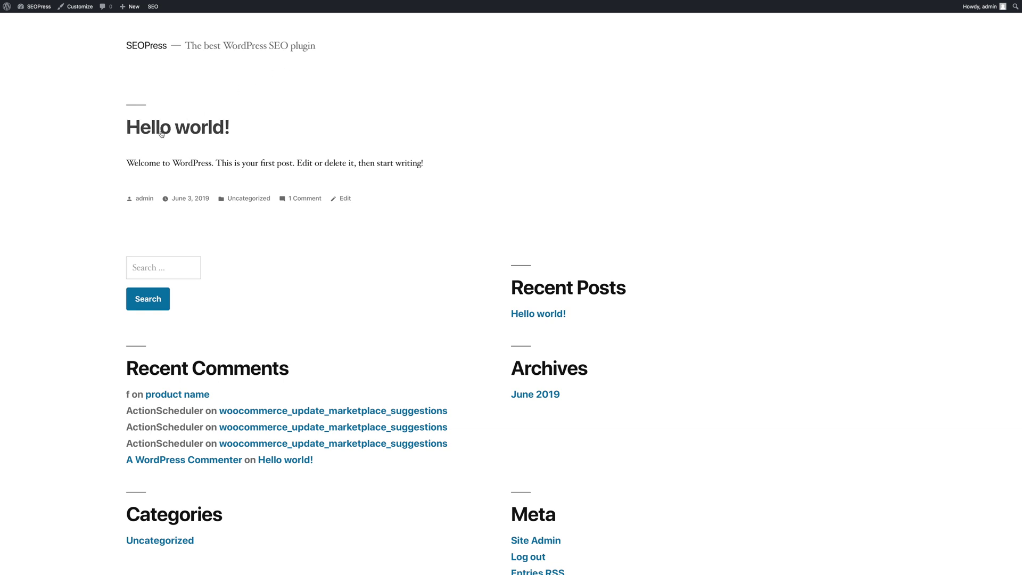
# Check the Home >>> Uncategorized >>> Hello world! trail on the Hello world! post.
pyautogui.click(161, 133)
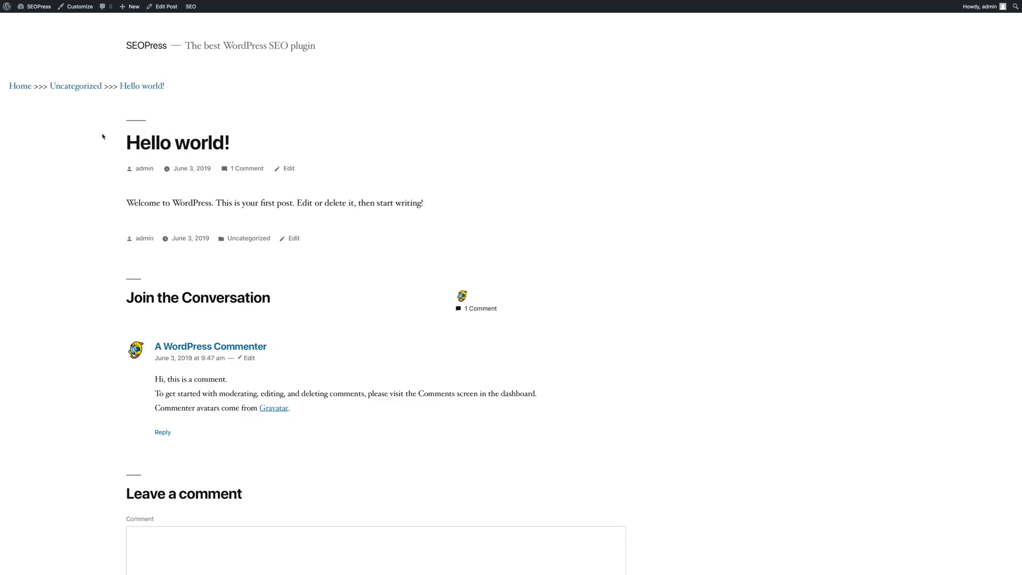
pyautogui.moveTo(38, 7)
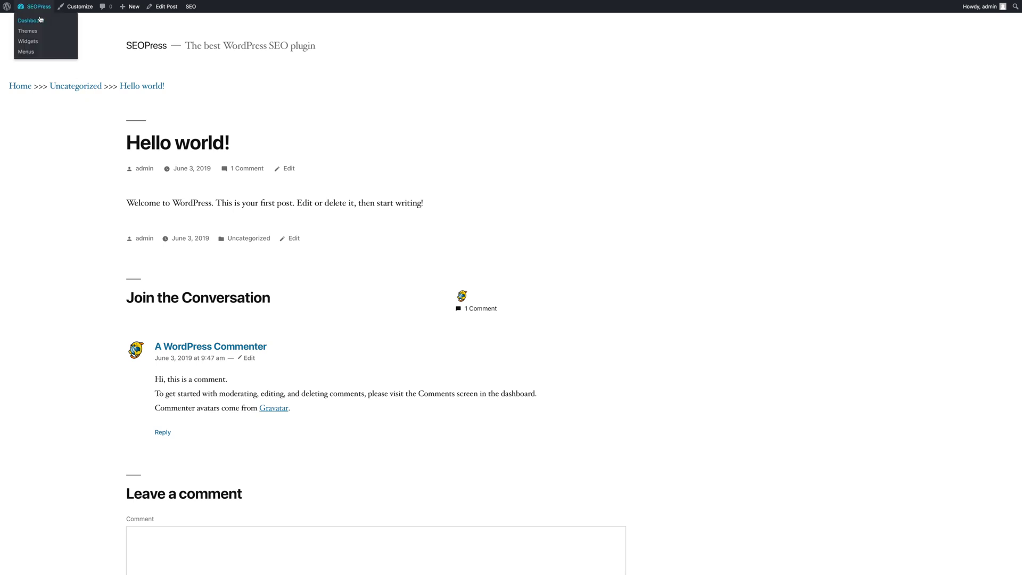
# Open Twenty Nineteen's style.css in the Theme Editor and scroll down through it.
pyautogui.click(35, 33)
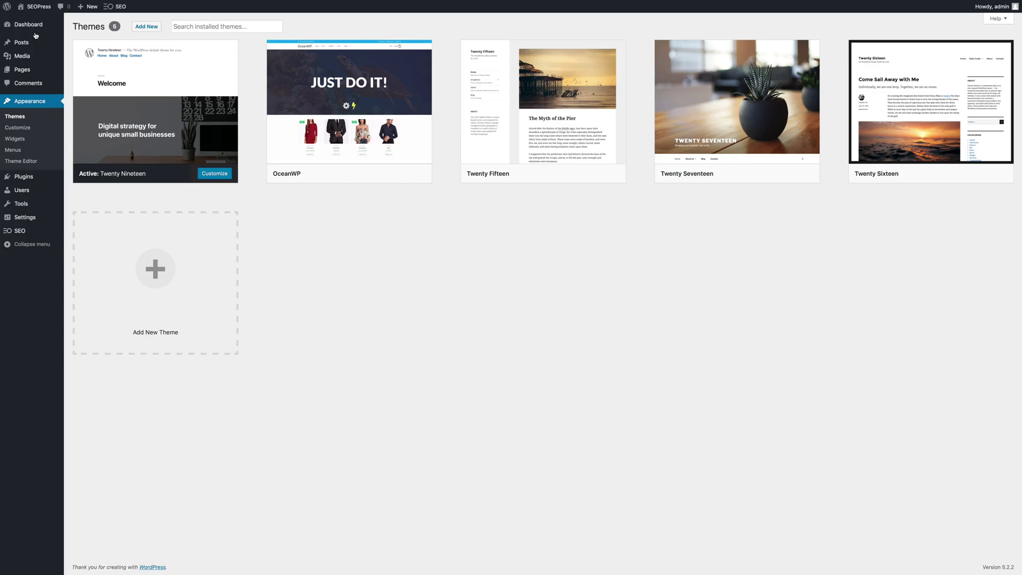
pyautogui.click(28, 162)
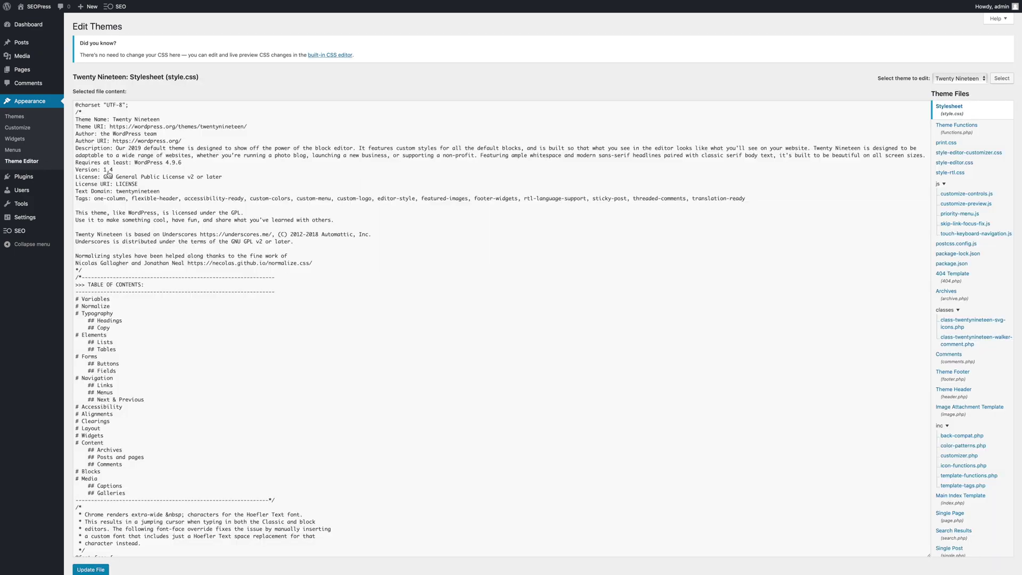
pyautogui.scroll(-15, 446, 205)
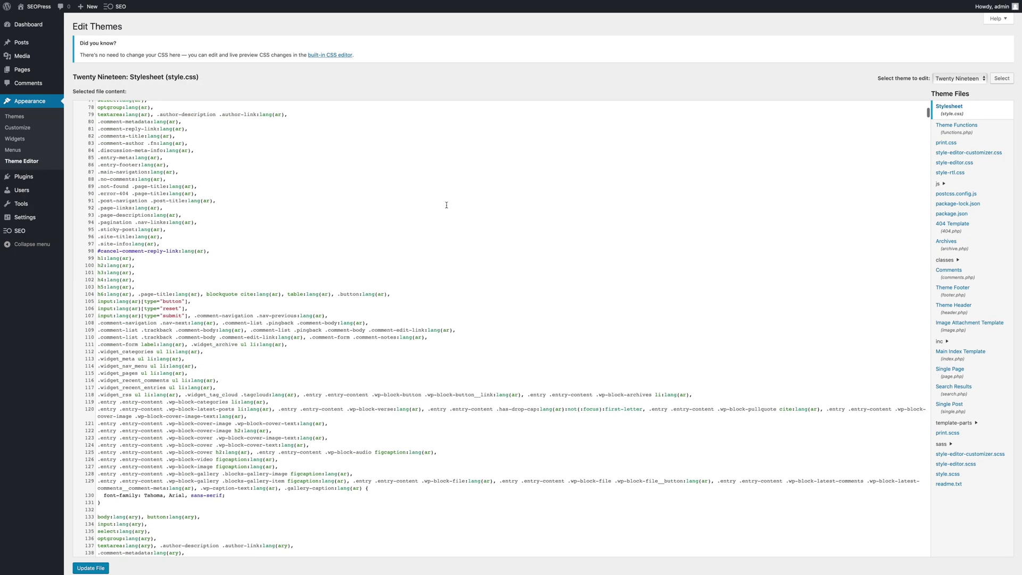
pyautogui.scroll(-15, 446, 205)
pyautogui.scroll(-15, 446, 205)
pyautogui.scroll(-15, 446, 205)
pyautogui.scroll(-10, 446, 205)
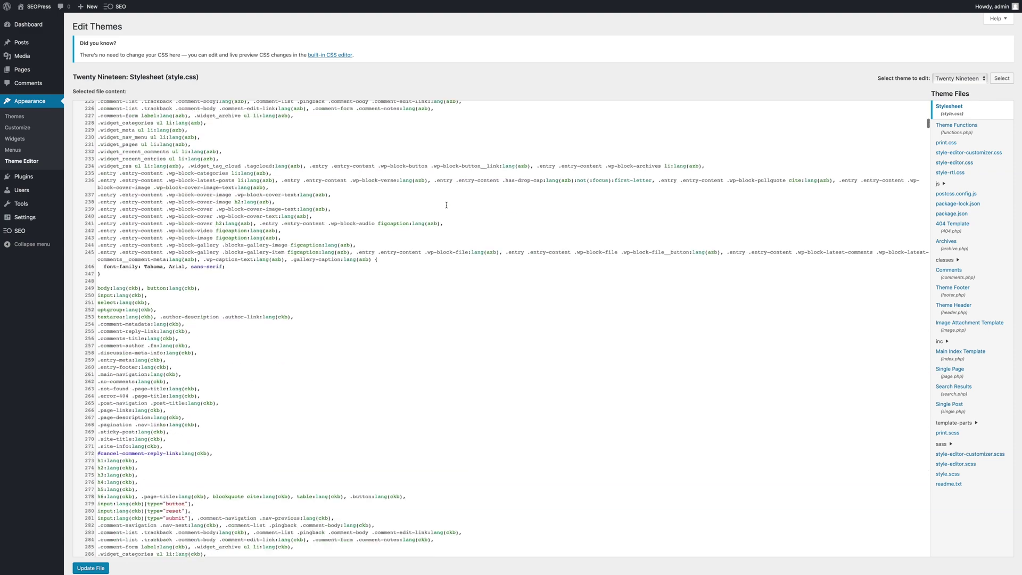
pyautogui.scroll(-10, 446, 205)
pyautogui.scroll(-10, 446, 205)
pyautogui.scroll(-10, 446, 205)
pyautogui.scroll(-6, 447, 205)
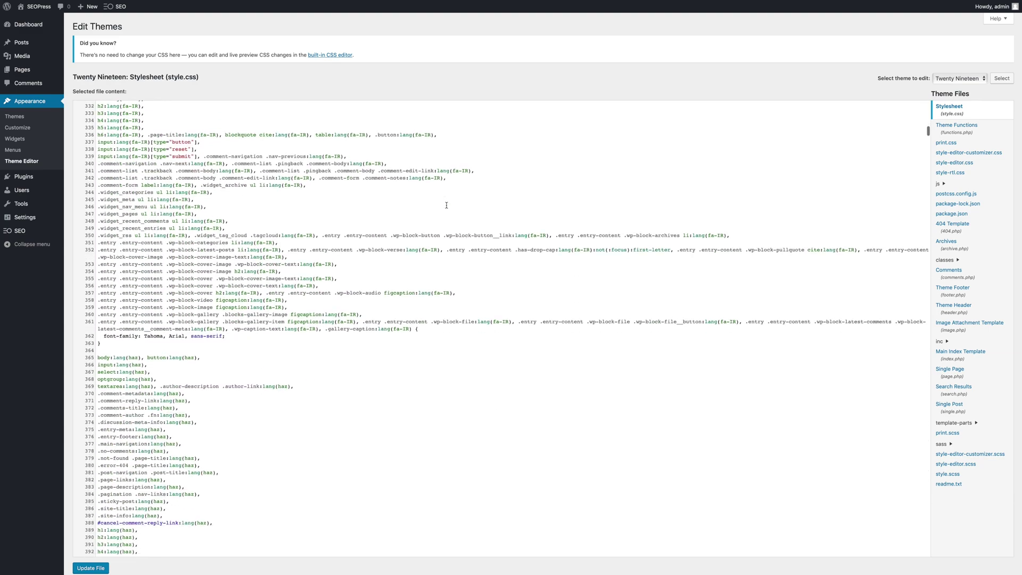
pyautogui.scroll(-6, 446, 205)
pyautogui.scroll(-6, 446, 205)
pyautogui.scroll(-6, 446, 205)
pyautogui.scroll(-2, 446, 205)
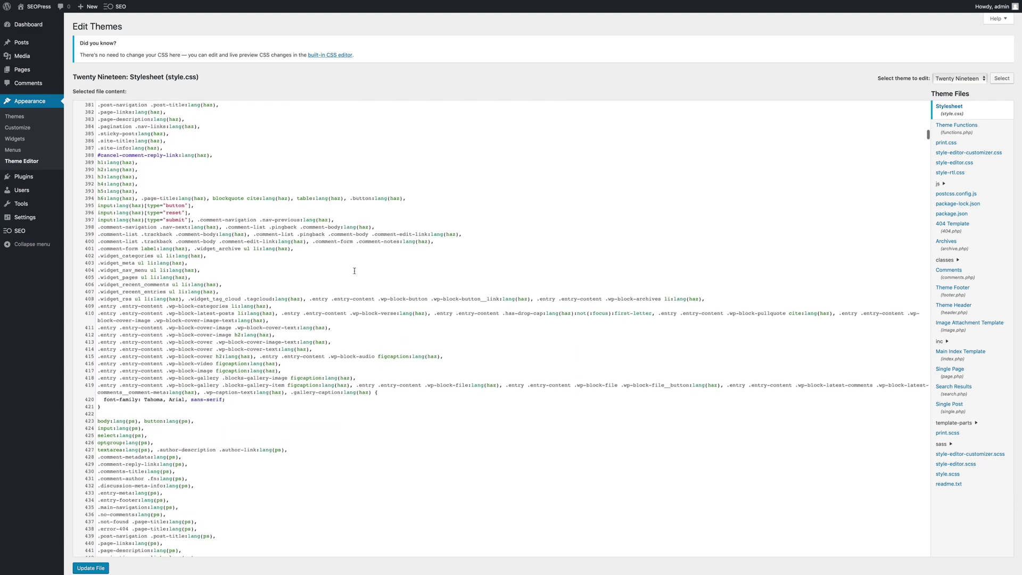
# Add the body .breadcrumb margin and padding rule to style.css and save it.
pyautogui.hotkey('ctrl', 'v')
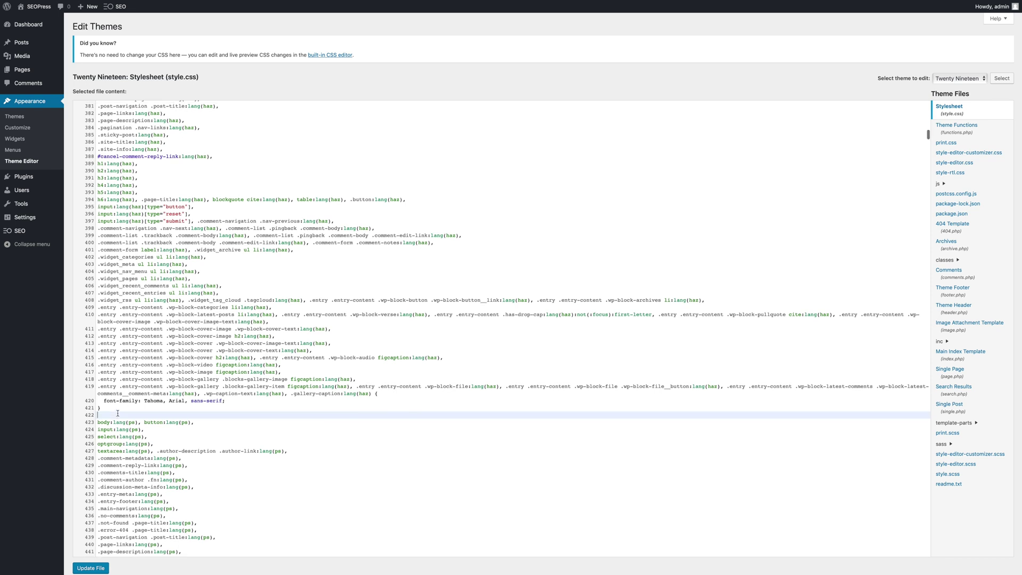
pyautogui.press('BackSpace')
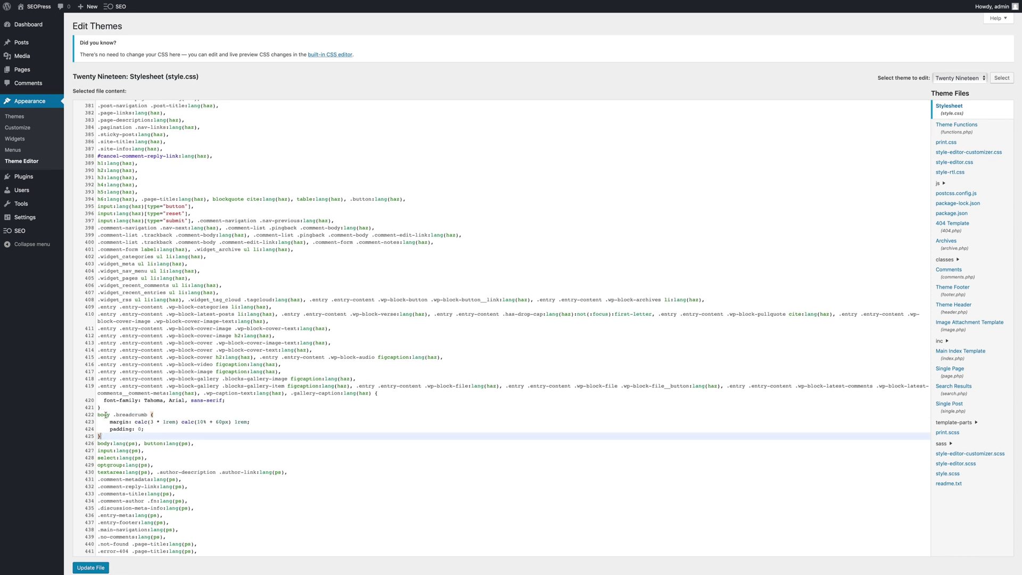
pyautogui.click(102, 571)
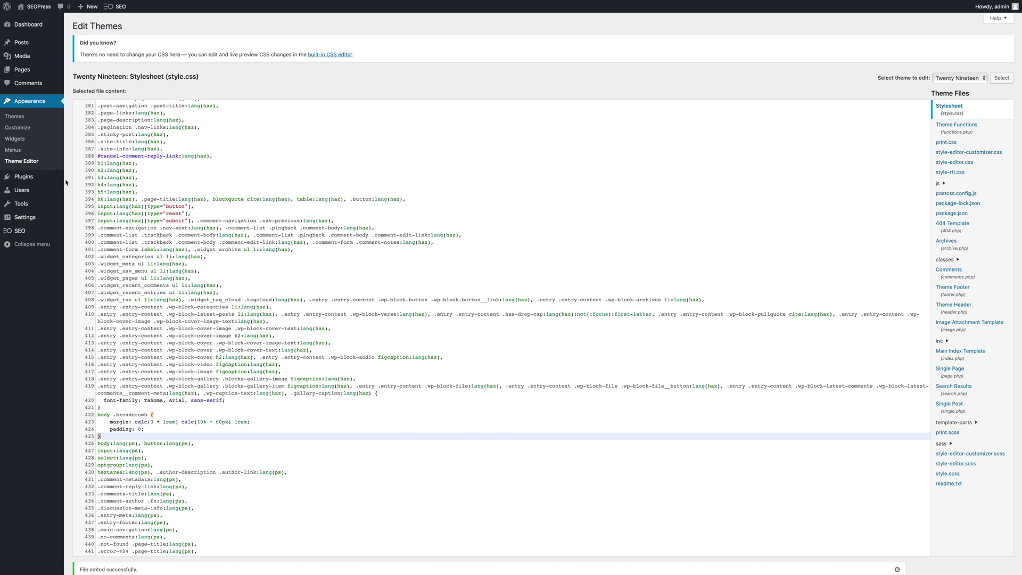
pyautogui.click(36, 13)
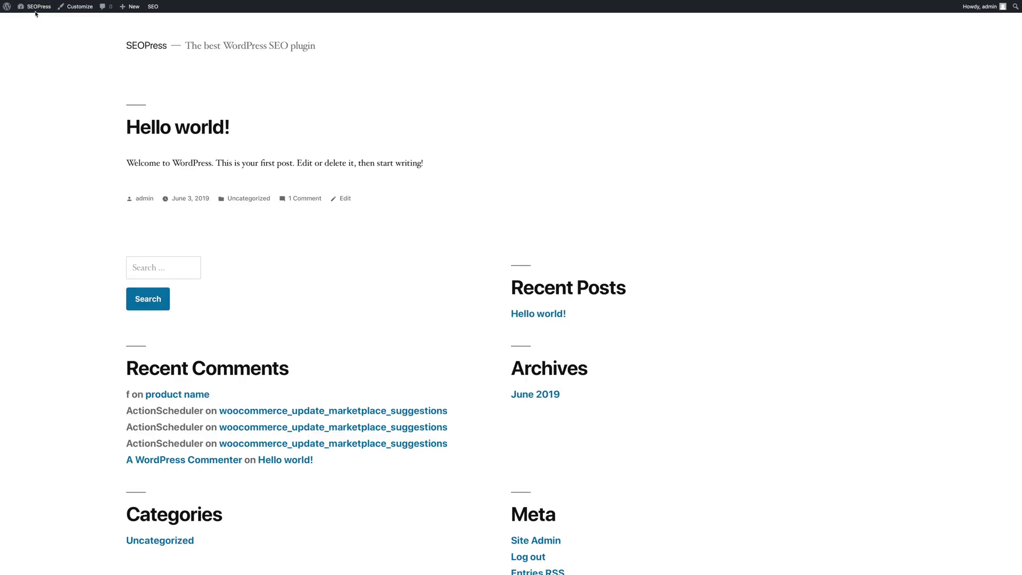
# Turn off visible breadcrumbs for JSON-LD only, save, and recheck the Hello world! post.
pyautogui.click(154, 132)
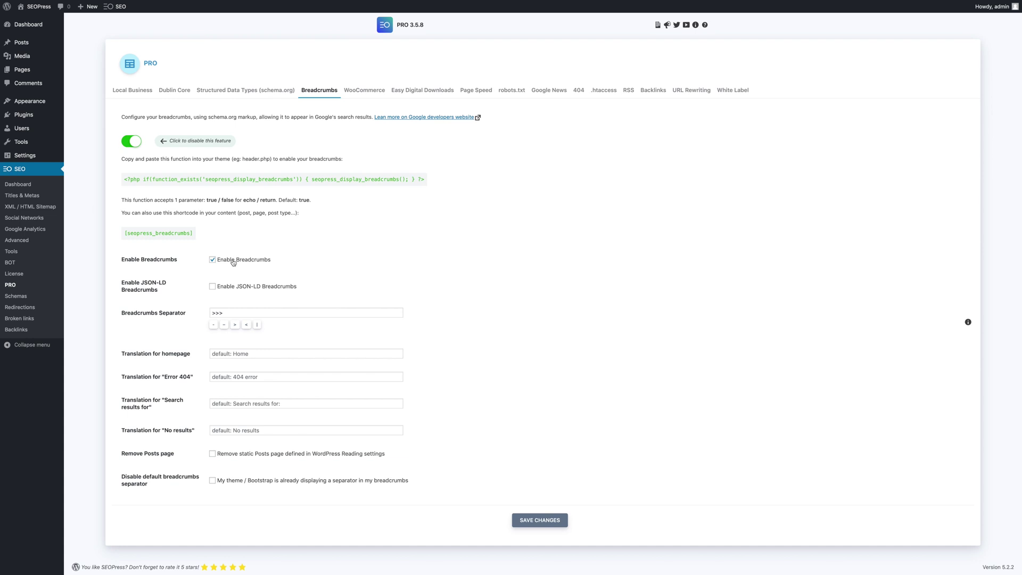
pyautogui.click(233, 261)
pyautogui.click(525, 520)
pyautogui.click(42, 15)
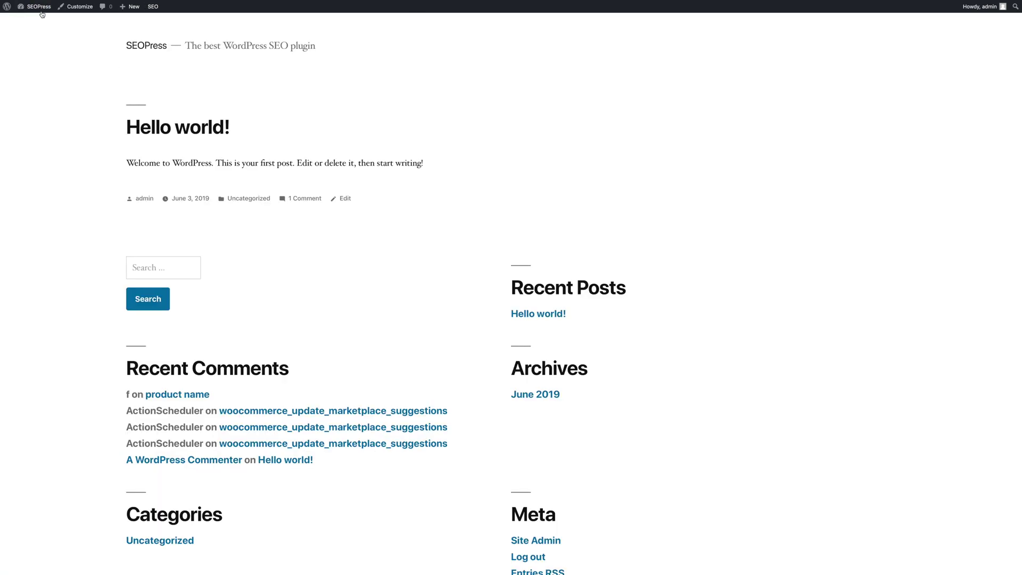
pyautogui.click(180, 133)
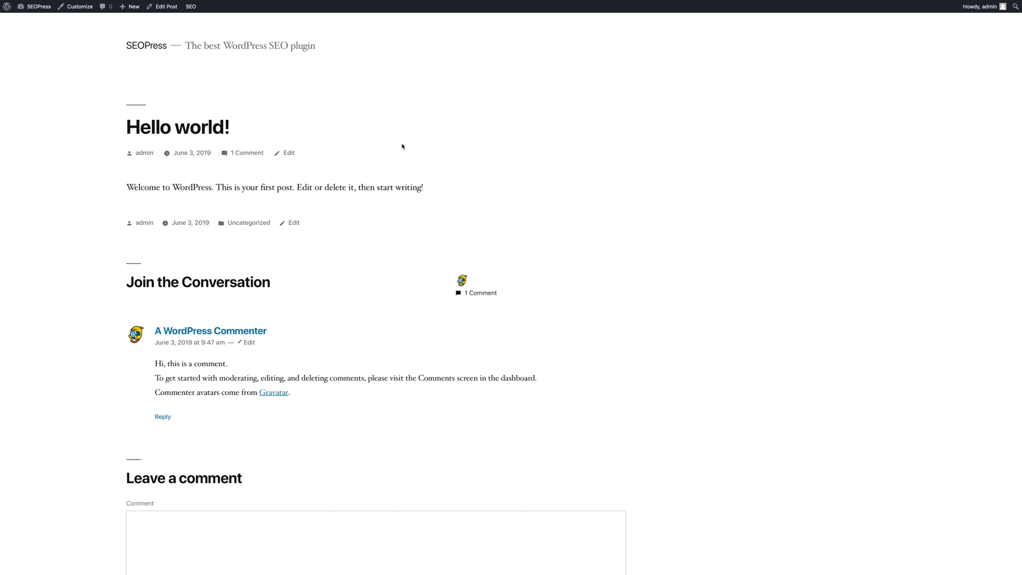
# Inspect the Hello world! page and expand its application/ld+json BreadcrumbList script.
pyautogui.rightClick(396, 210)
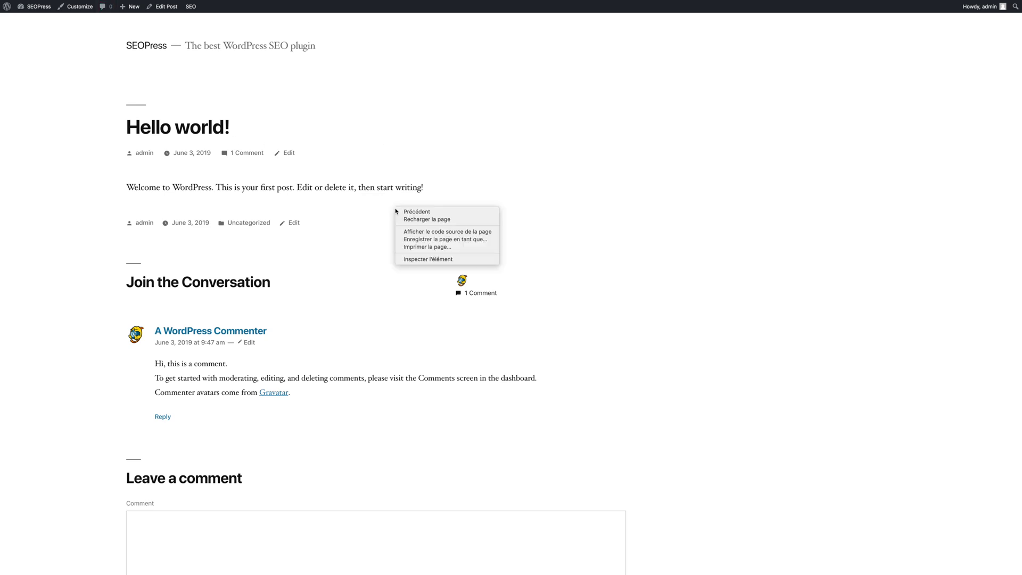
pyautogui.click(401, 260)
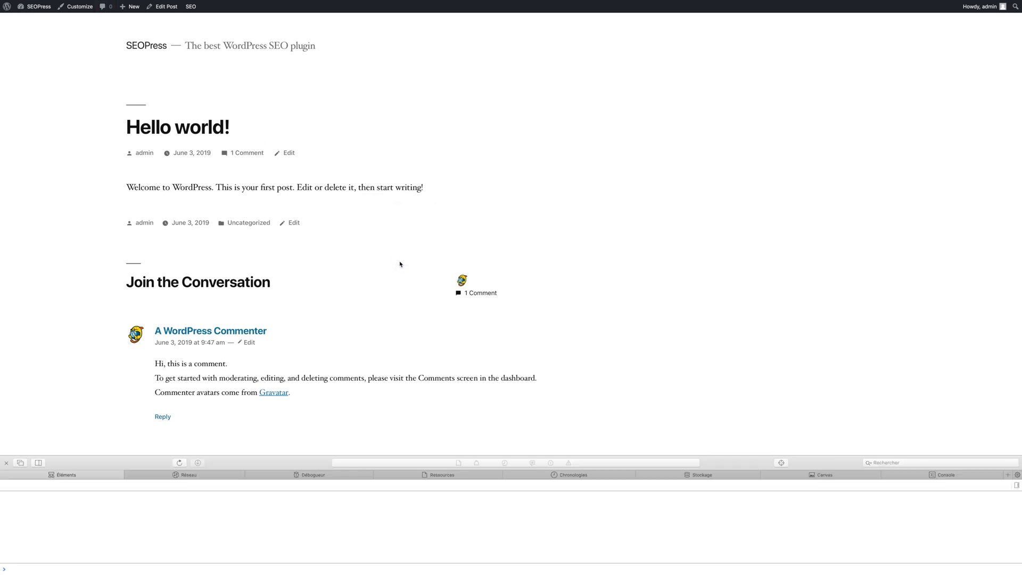
pyautogui.moveTo(332, 455); pyautogui.dragTo(335, 352)
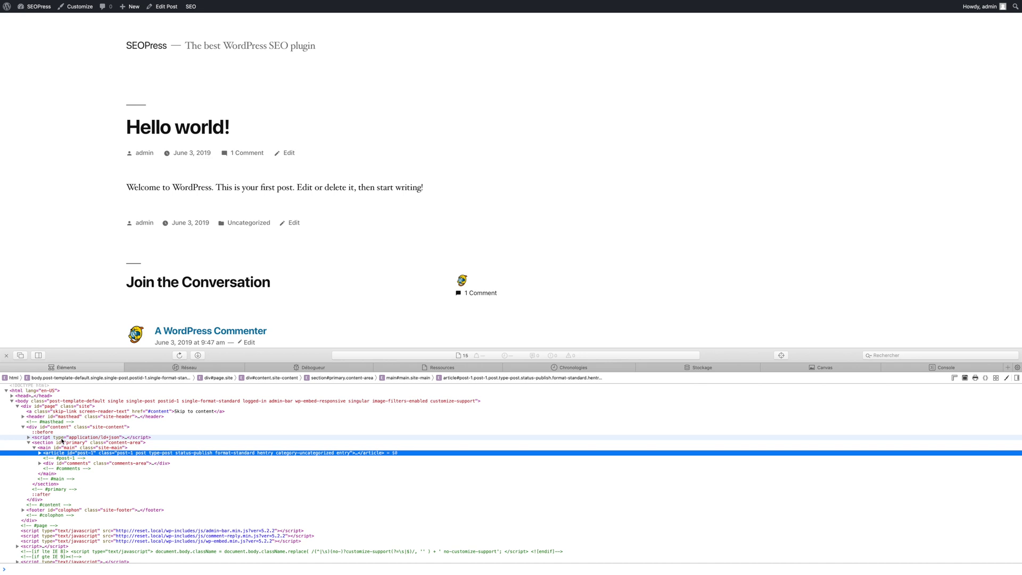
pyautogui.click(32, 437)
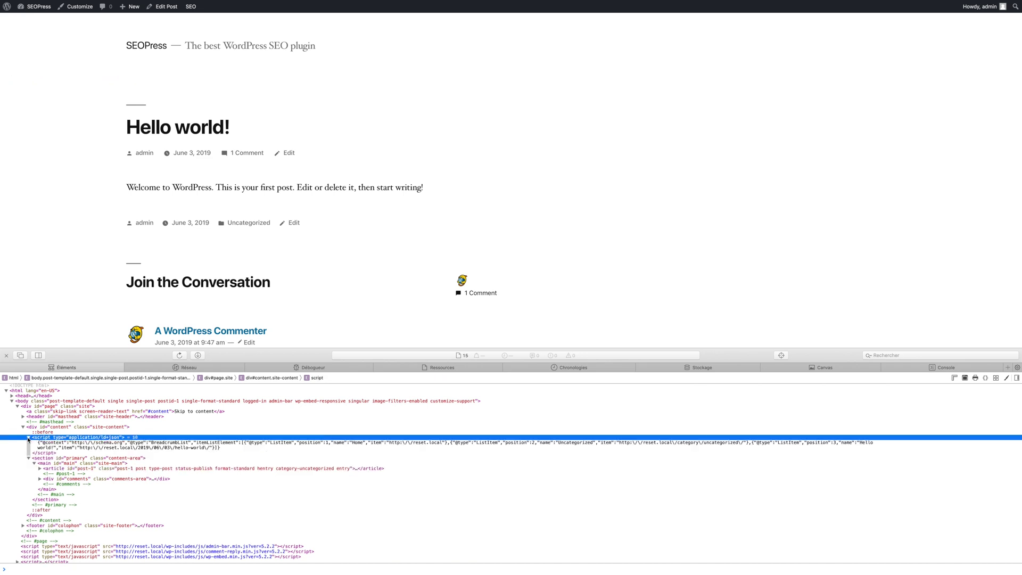
pyautogui.click(162, 449)
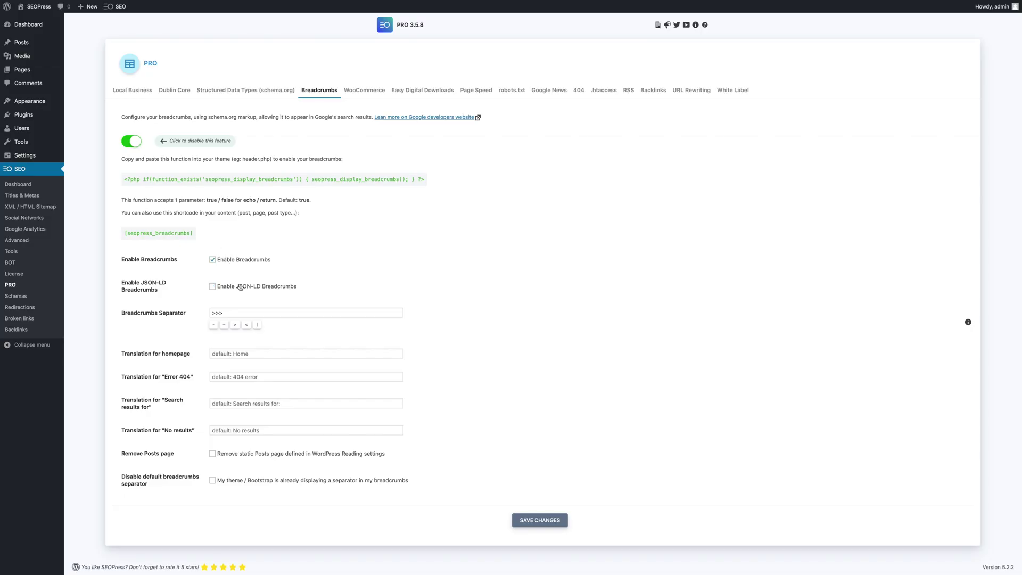
# Copy the [seopress_breadcrumbs] shortcode and save the breadcrumb settings.
pyautogui.moveTo(126, 233); pyautogui.dragTo(193, 233)
pyautogui.rightClick(186, 233)
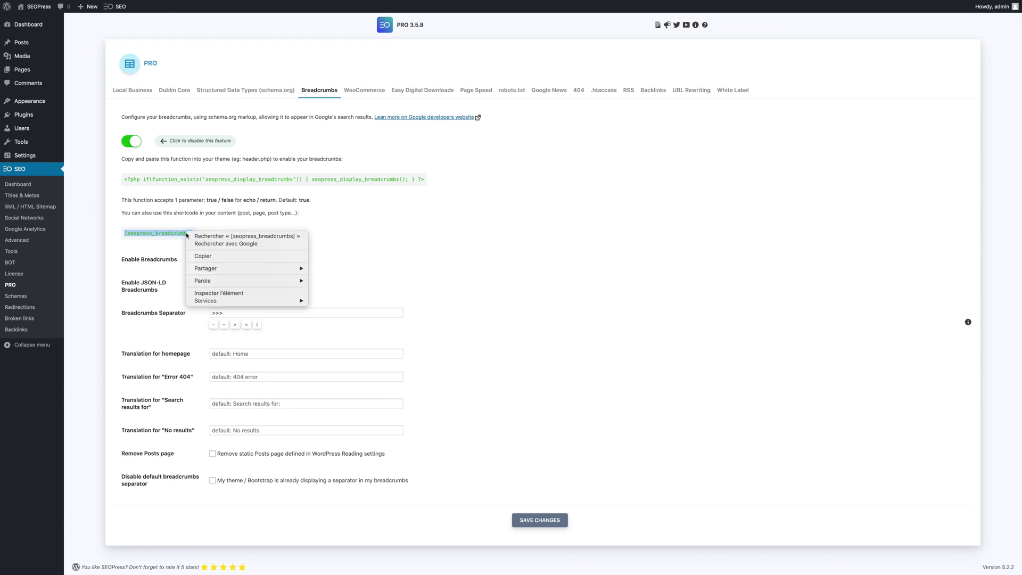
pyautogui.click(226, 255)
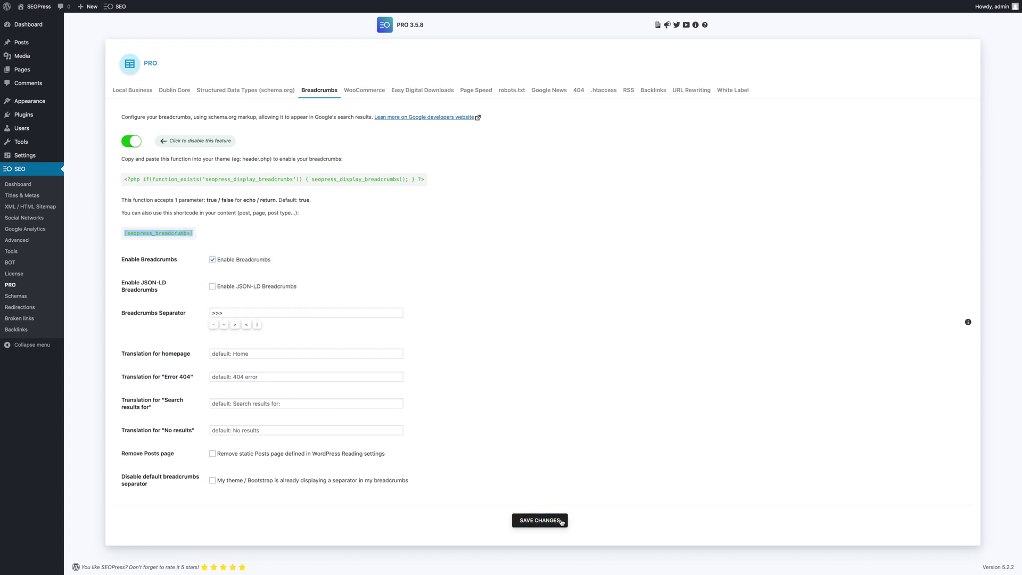
pyautogui.click(542, 521)
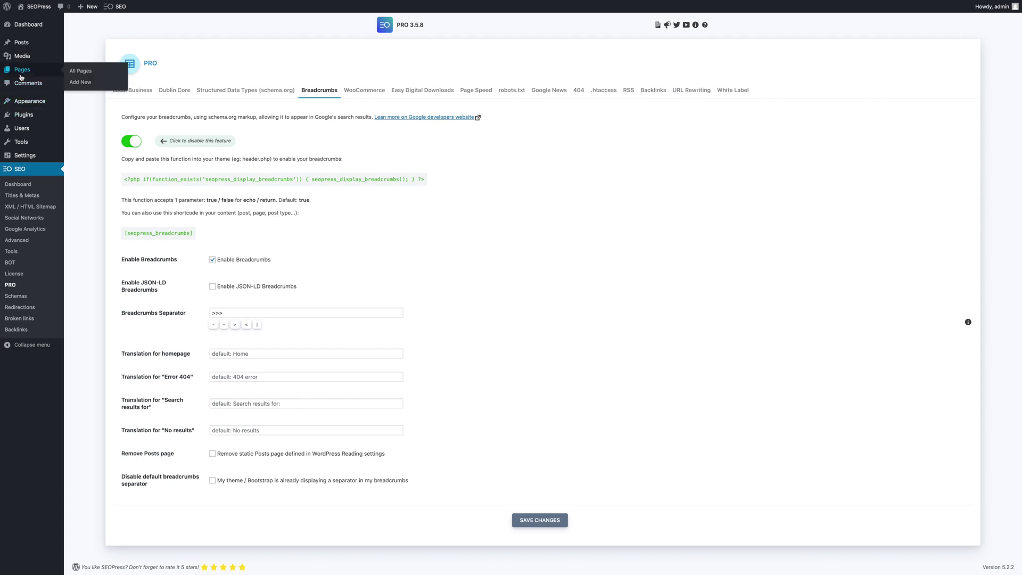
pyautogui.moveTo(21, 43)
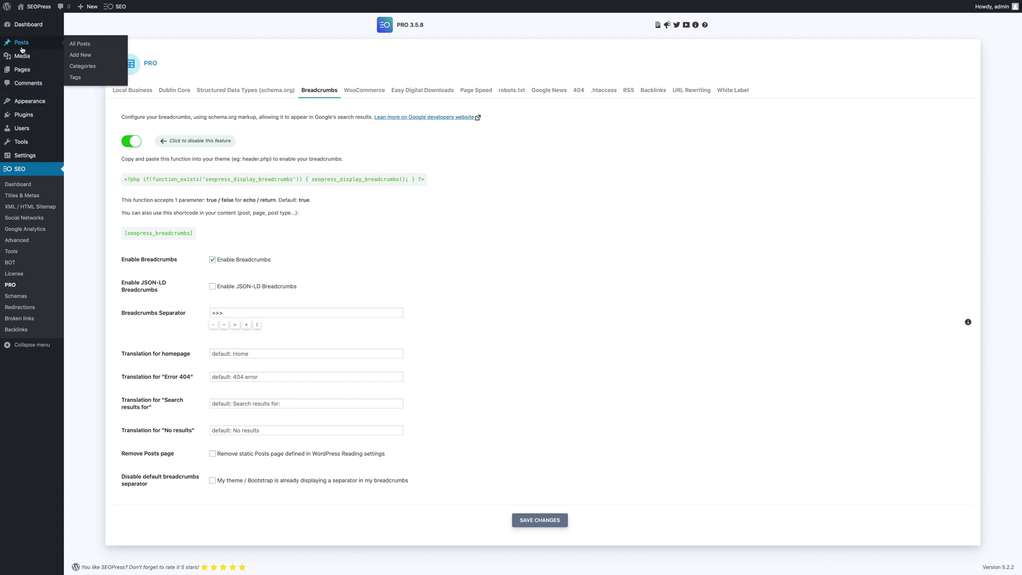
pyautogui.click(23, 49)
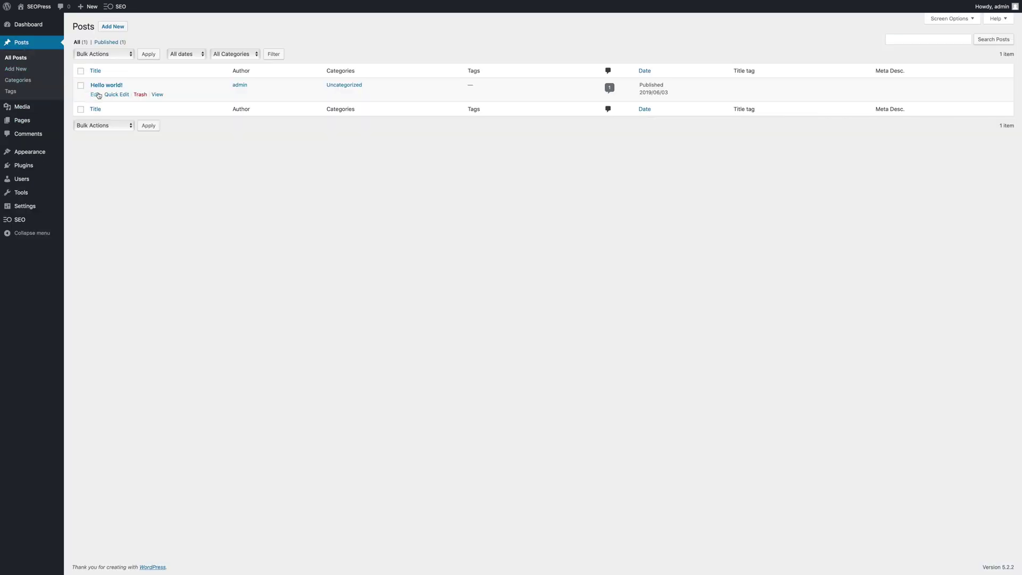
# Swap Hello world!'s paragraph for [seopress_breadcrumbs], update, and view the live post.
pyautogui.click(95, 95)
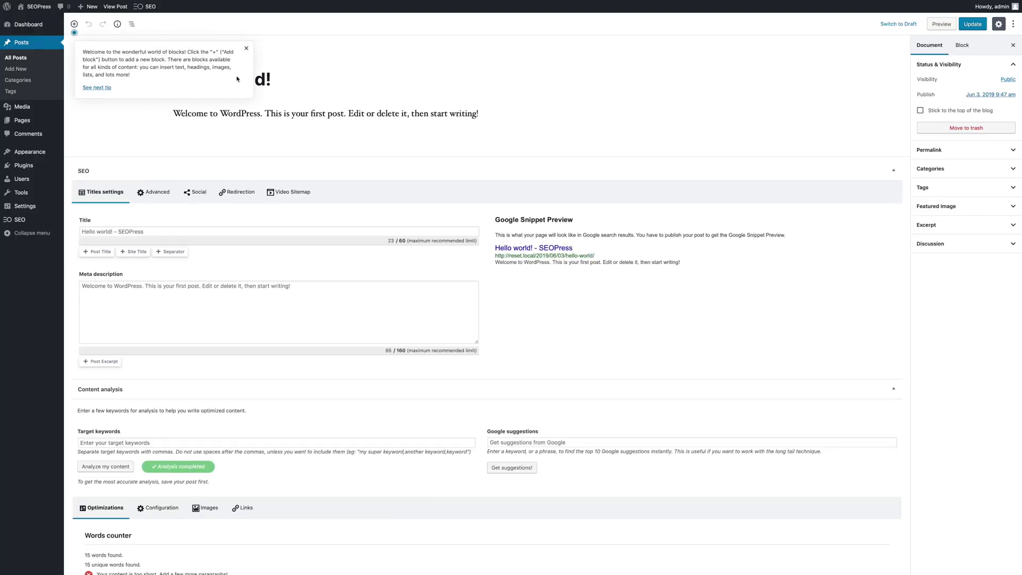
pyautogui.click(246, 49)
pyautogui.click(229, 107)
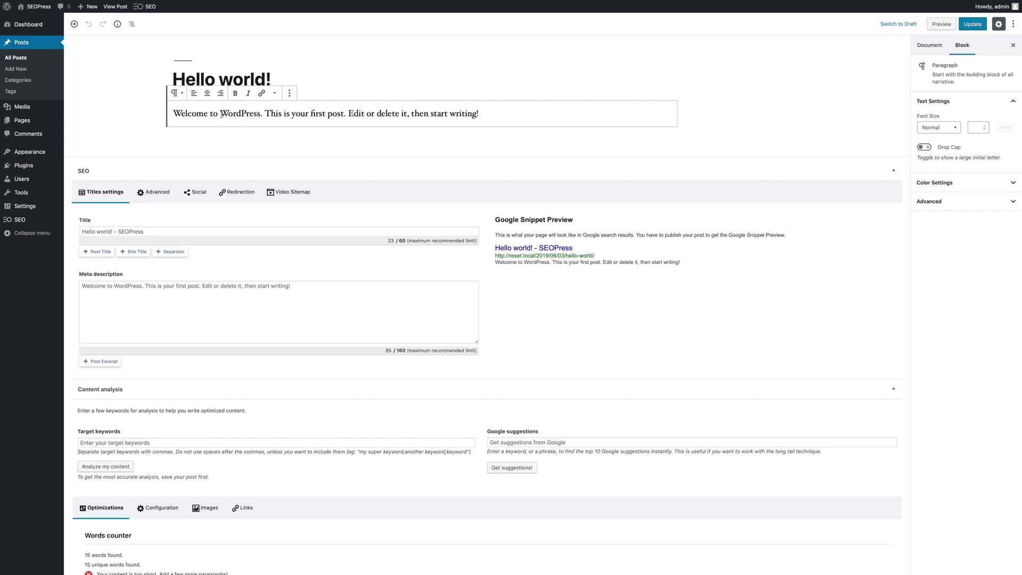
pyautogui.tripleClick(222, 114)
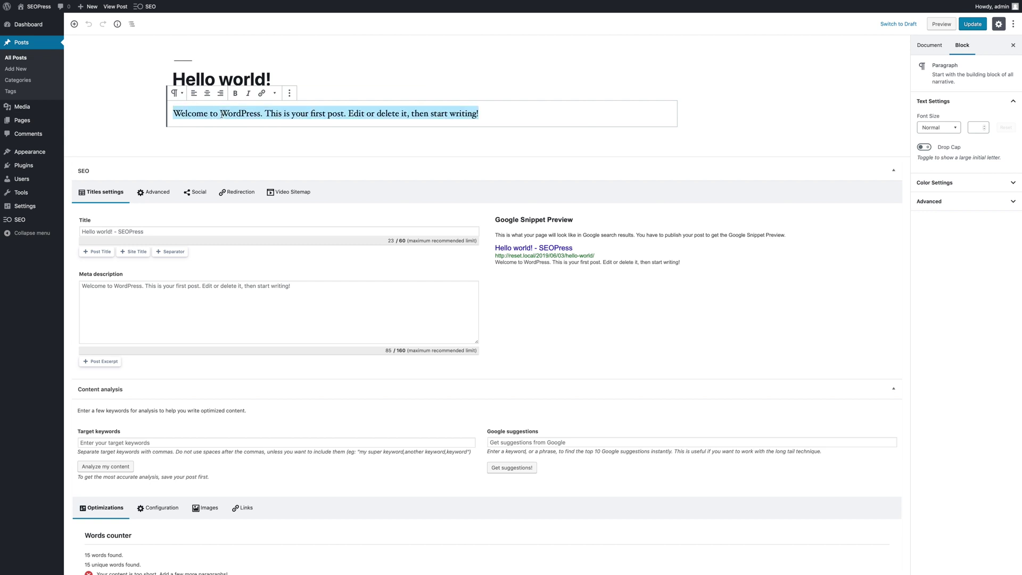
pyautogui.hotkey('ctrl', 'v')
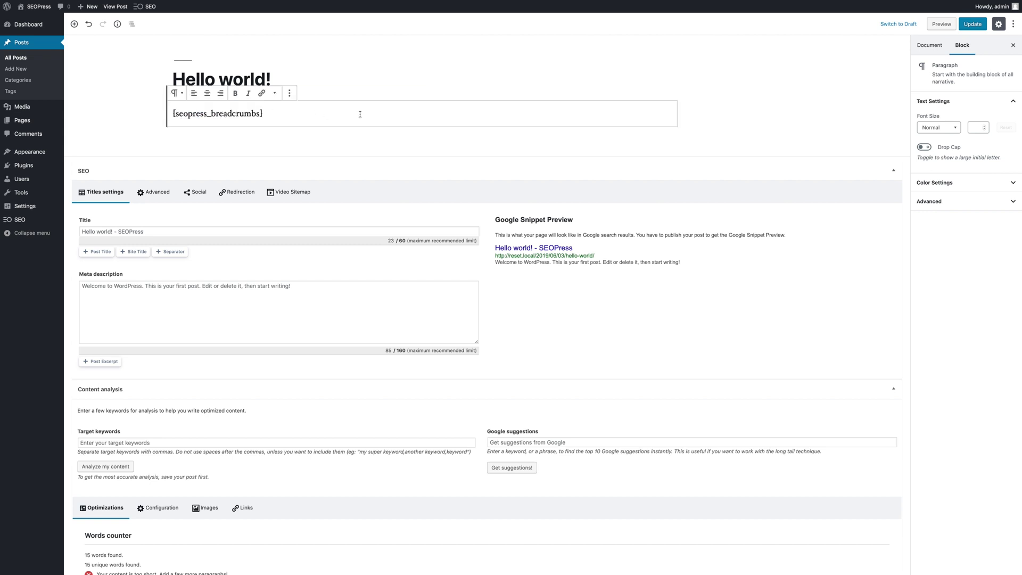
pyautogui.click(982, 25)
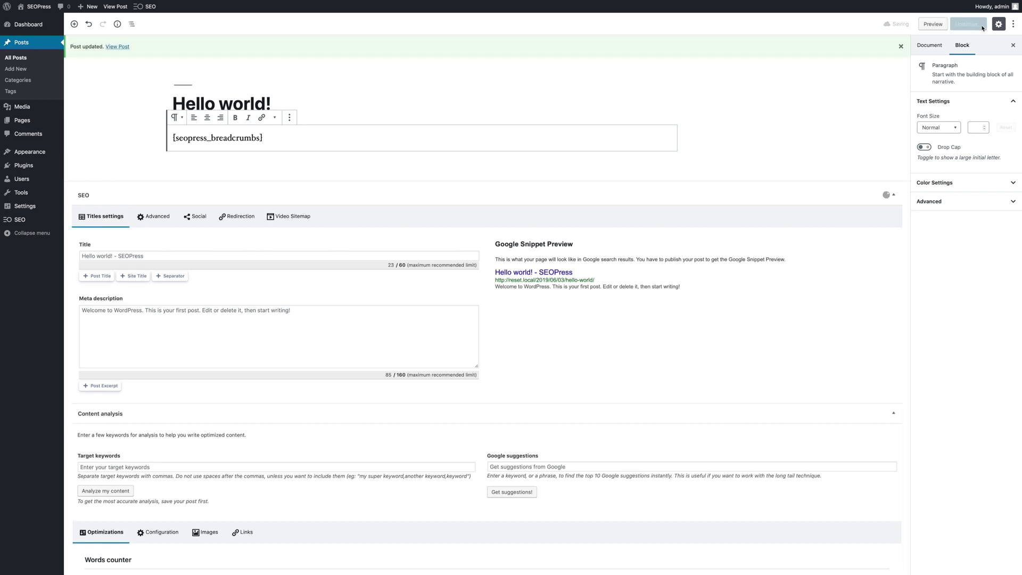
pyautogui.click(118, 47)
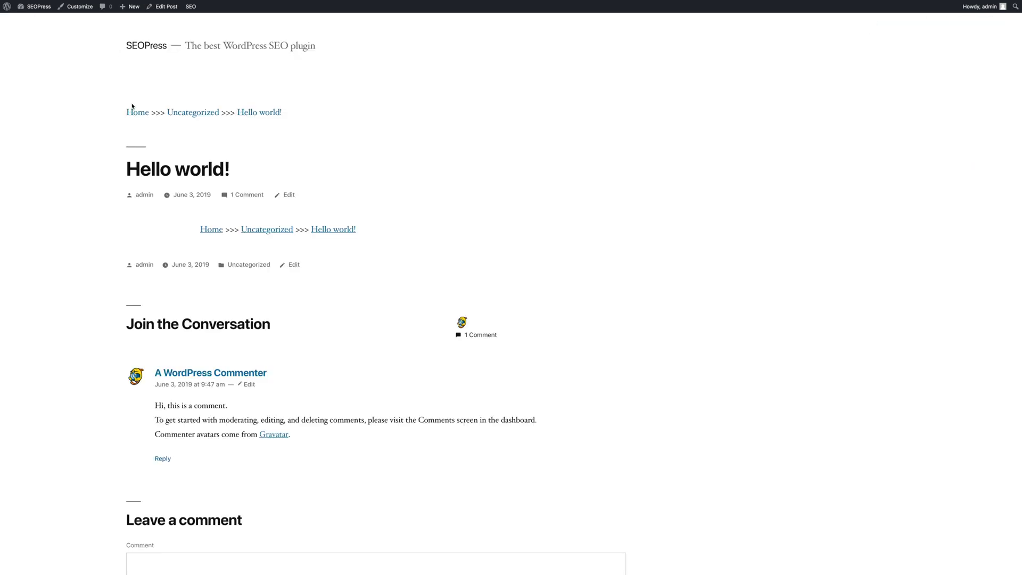